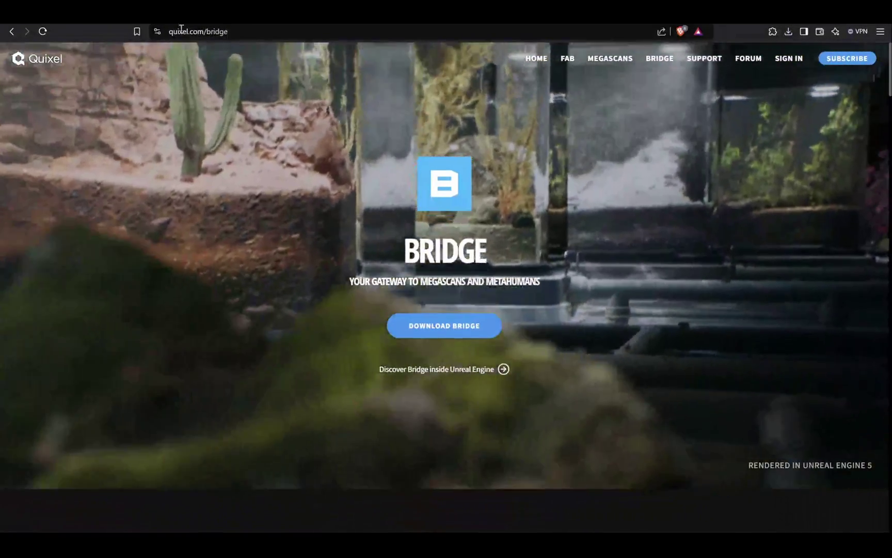
Download the Bridge installer from the quixel.com/bridge page
click(206, 32)
click(239, 88)
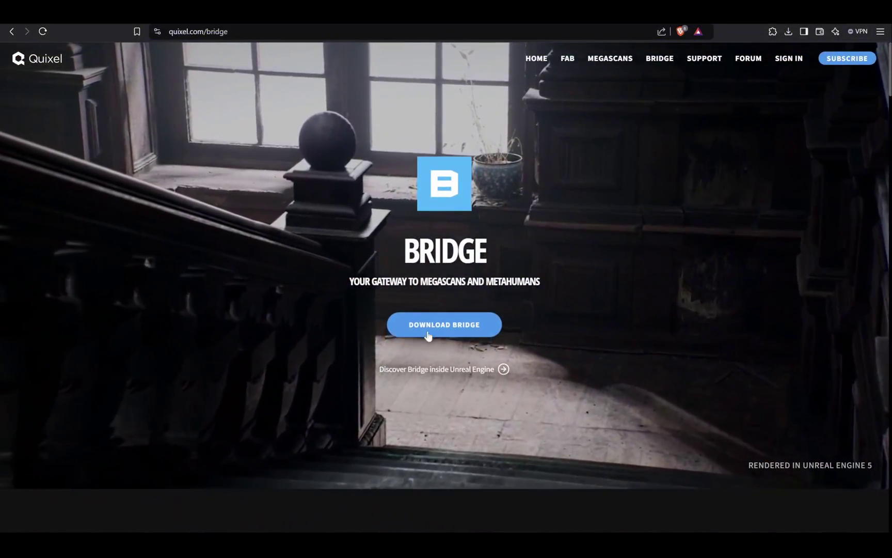
Launch the downloaded Bridge application and allow it through the Windows firewall
click(788, 31)
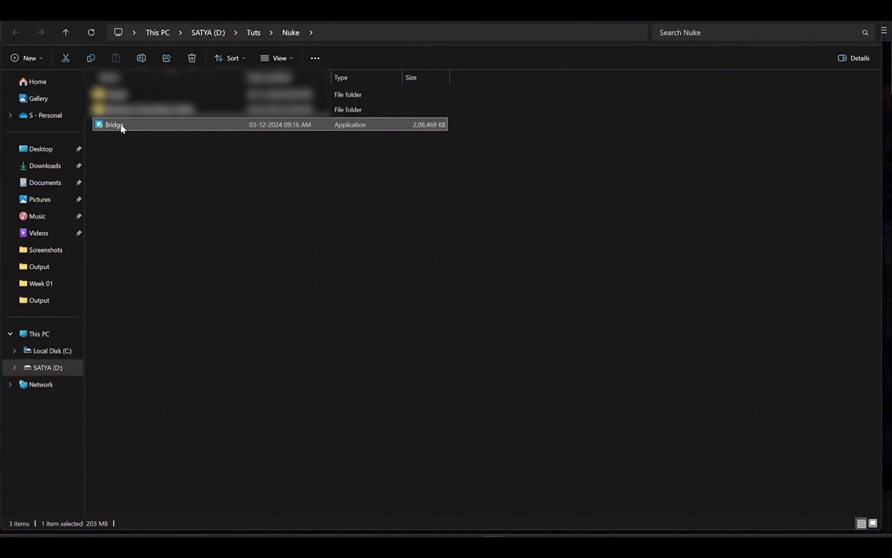
double_click(122, 128)
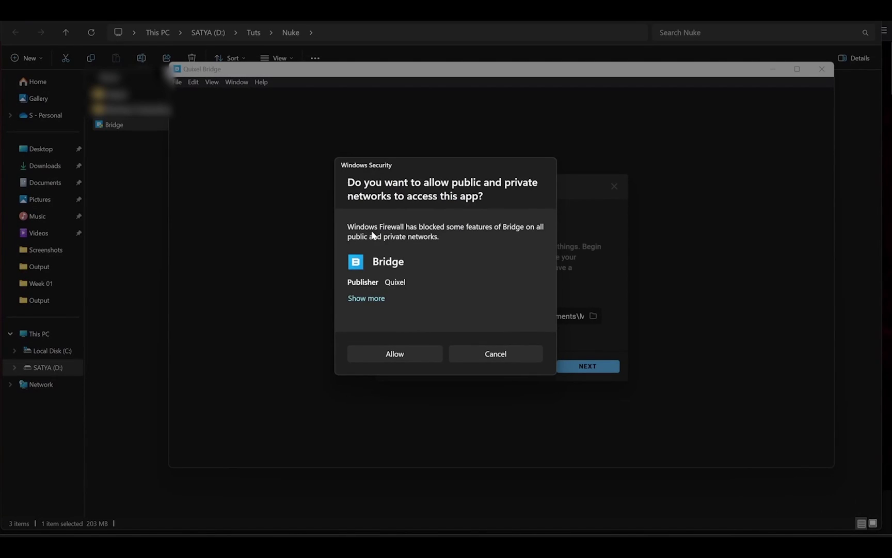
click(397, 353)
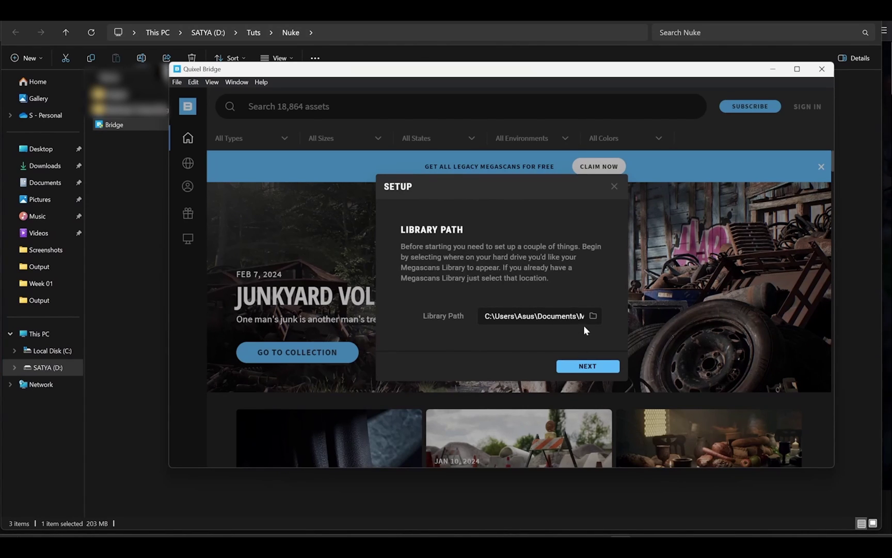
Set Blender as Bridge's export target, then download and install the Blender exporter plugin
click(581, 368)
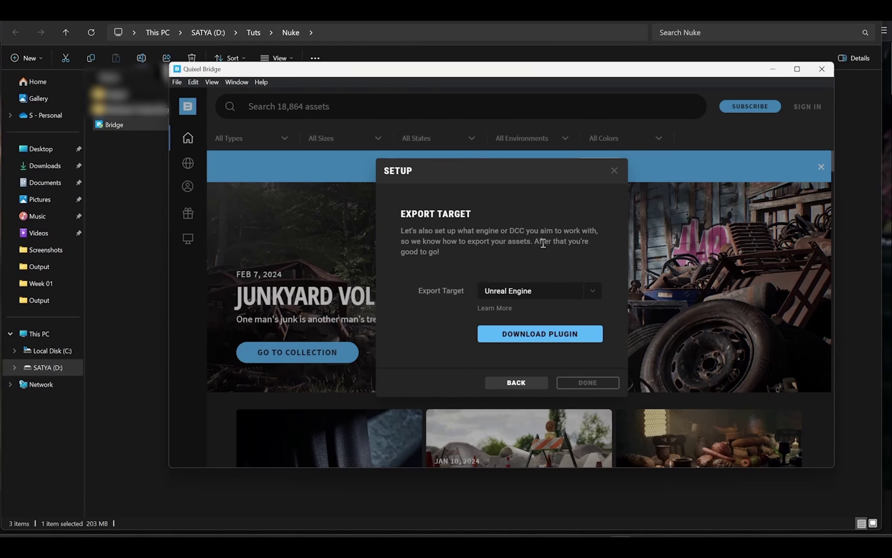
click(582, 295)
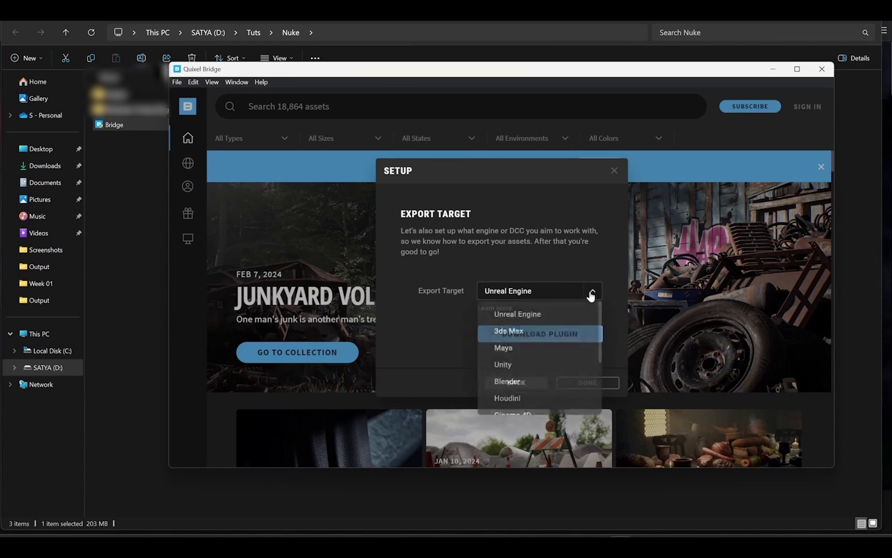
scroll(543, 379, down, 3)
scroll(543, 383, up, 3)
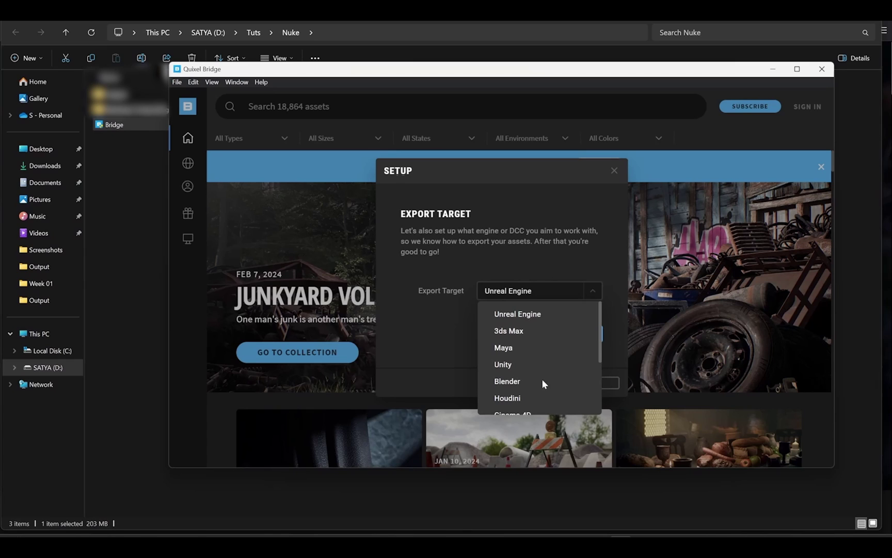
click(525, 379)
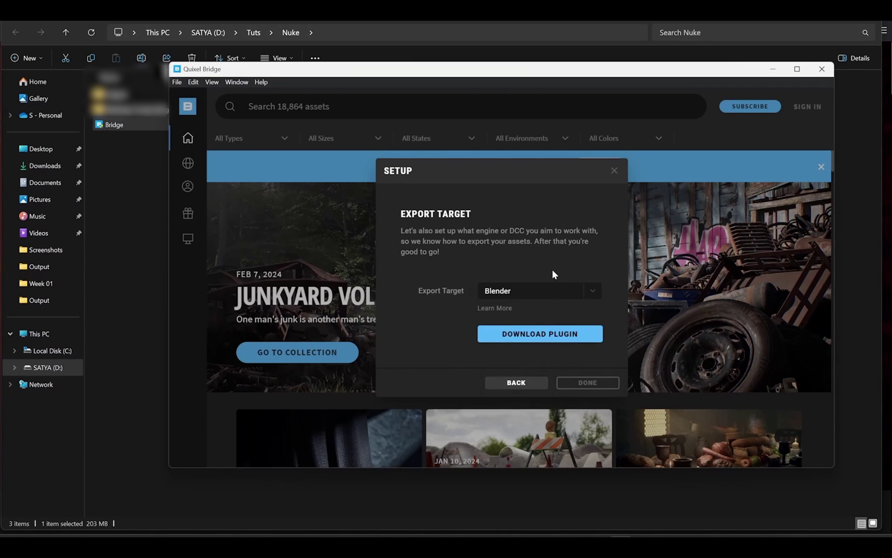
click(559, 335)
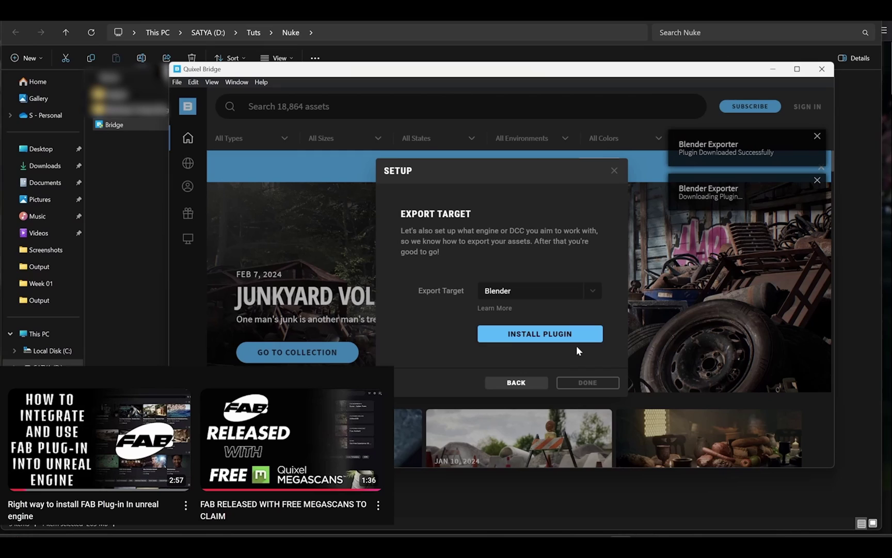
click(546, 334)
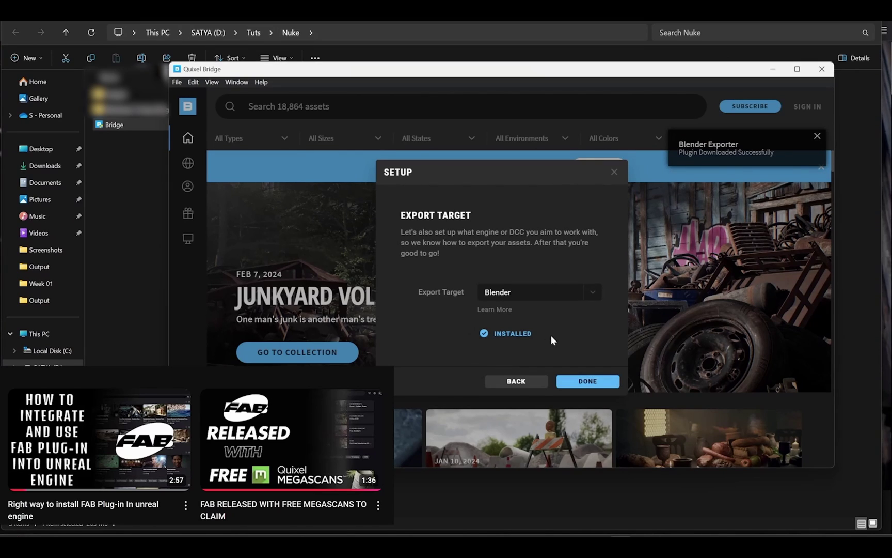
Finish setup, maximize Bridge, and claim Megascans by signing in with an Epic Games account
click(586, 383)
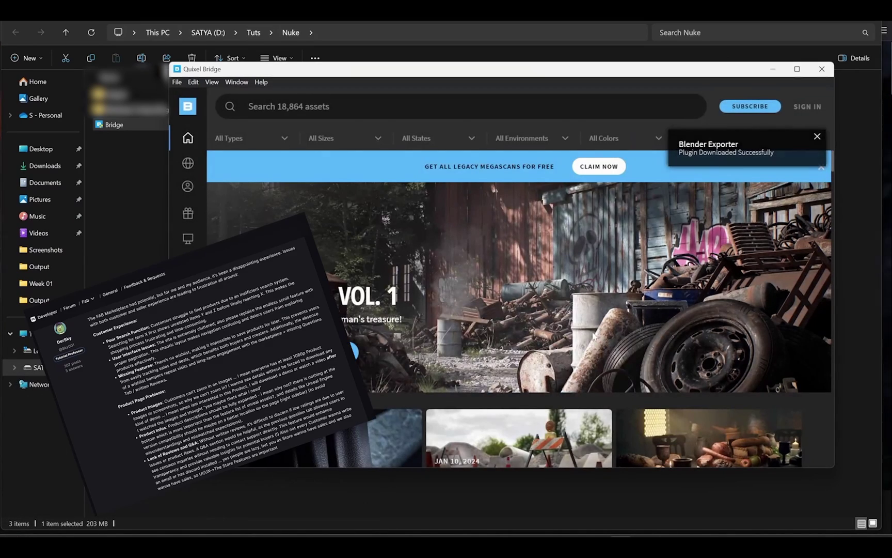
click(796, 69)
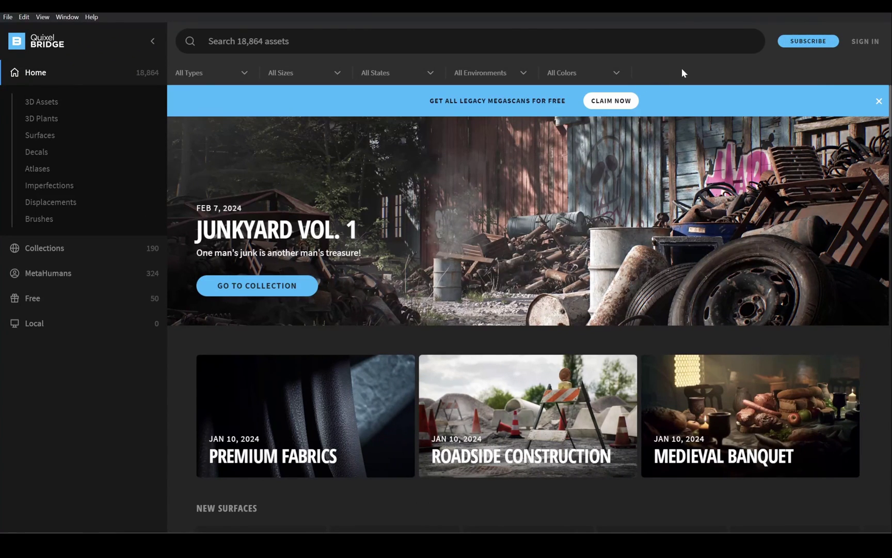
click(616, 102)
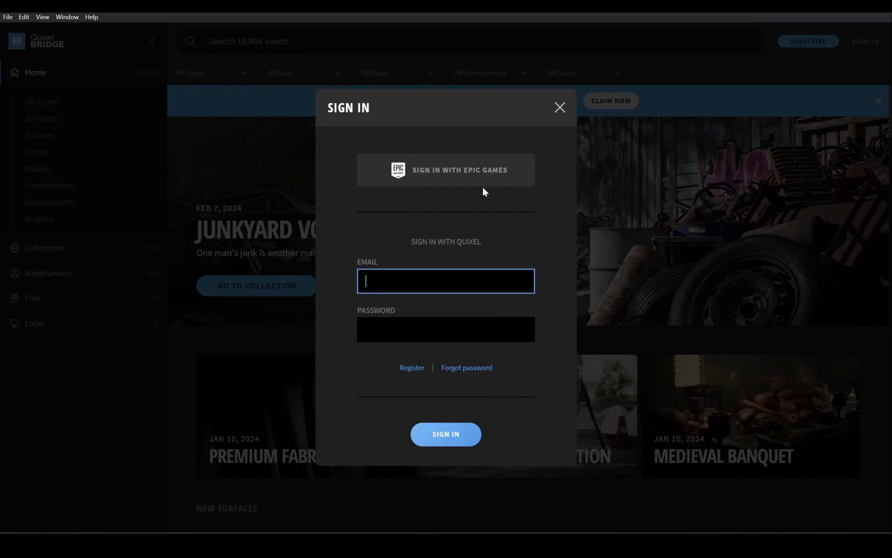
click(472, 175)
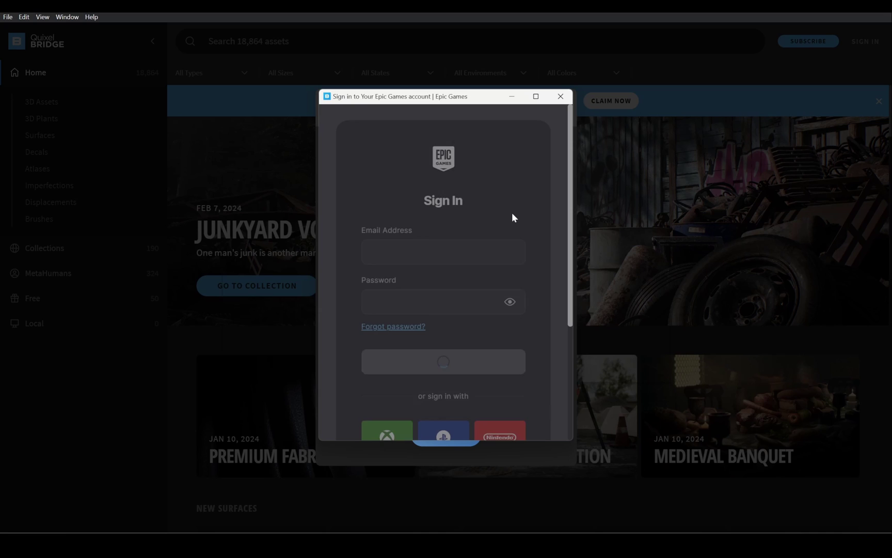
click(420, 256)
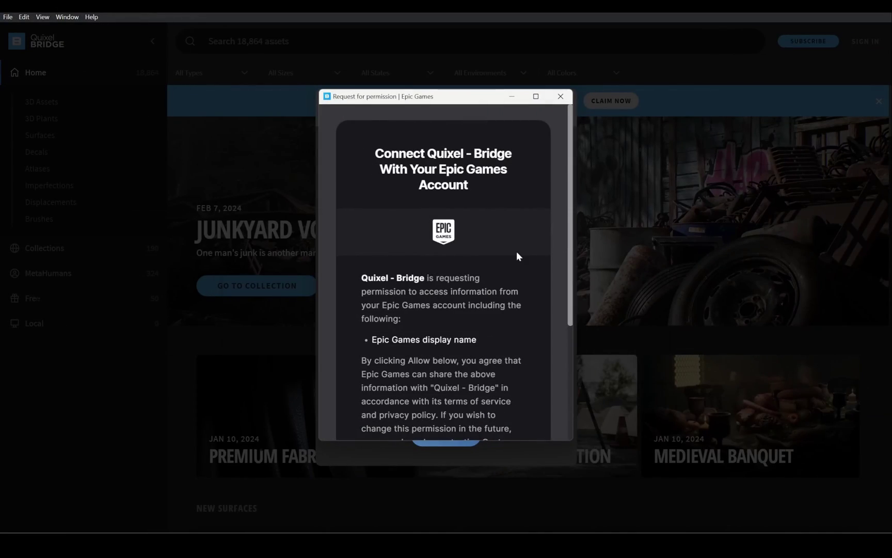
scroll(517, 251, down, 3)
click(504, 318)
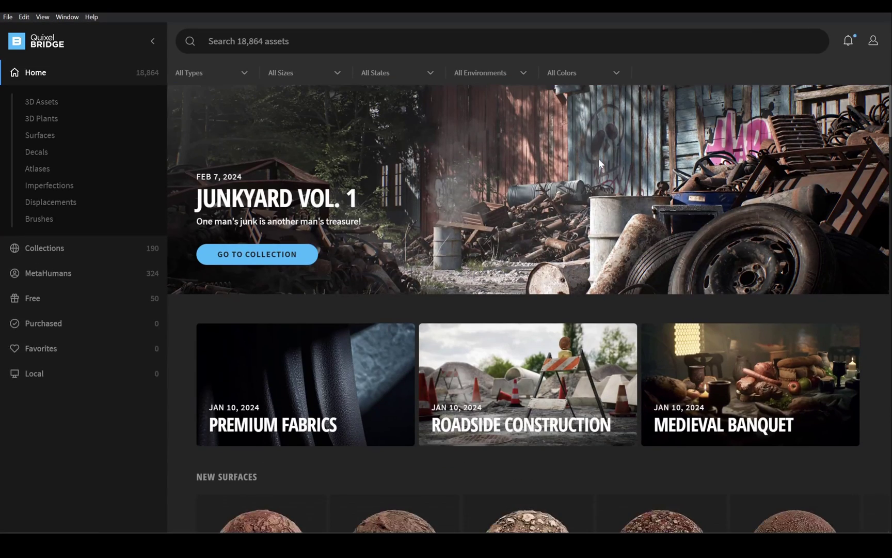
Download the Wooden Chair from the 3D Assets section at 2K resolution
click(42, 102)
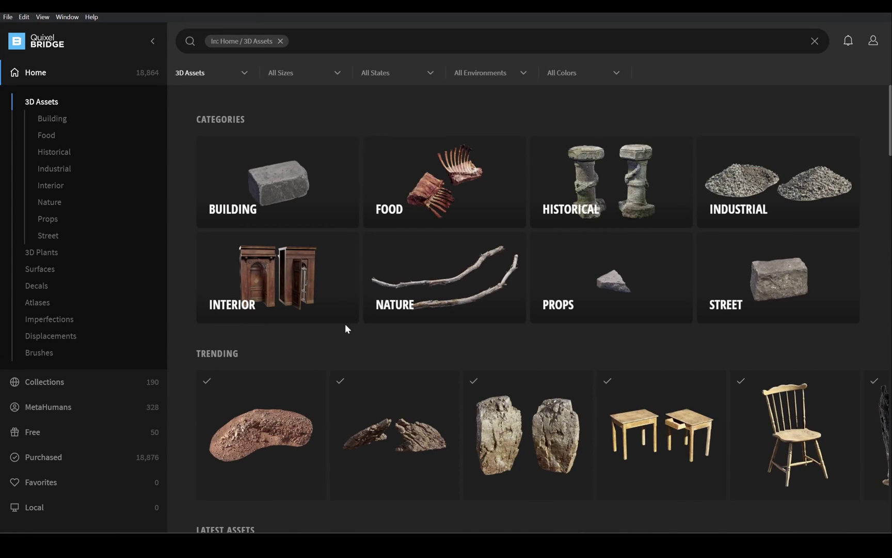
click(791, 425)
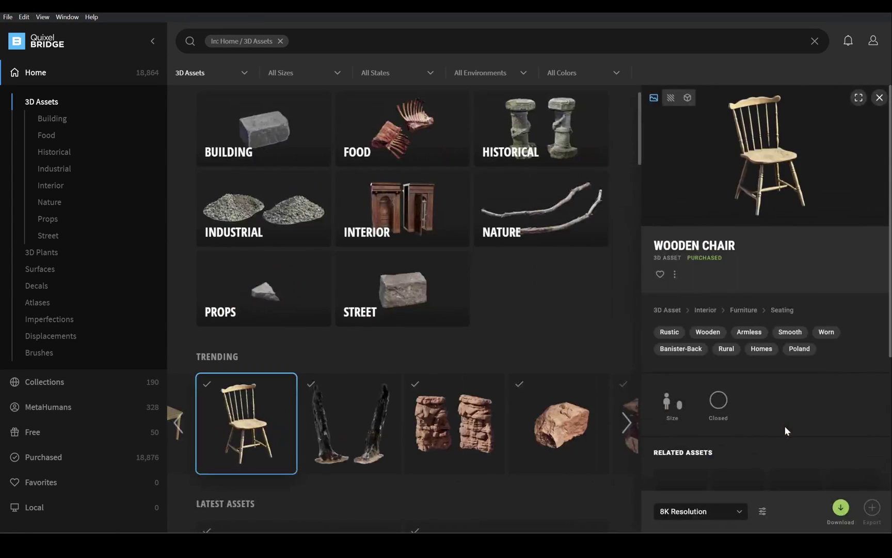
click(731, 511)
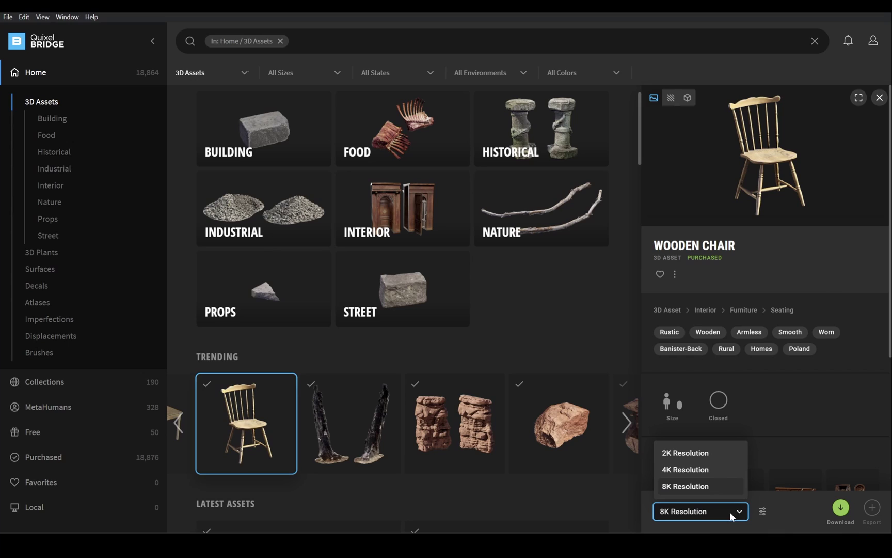
click(669, 454)
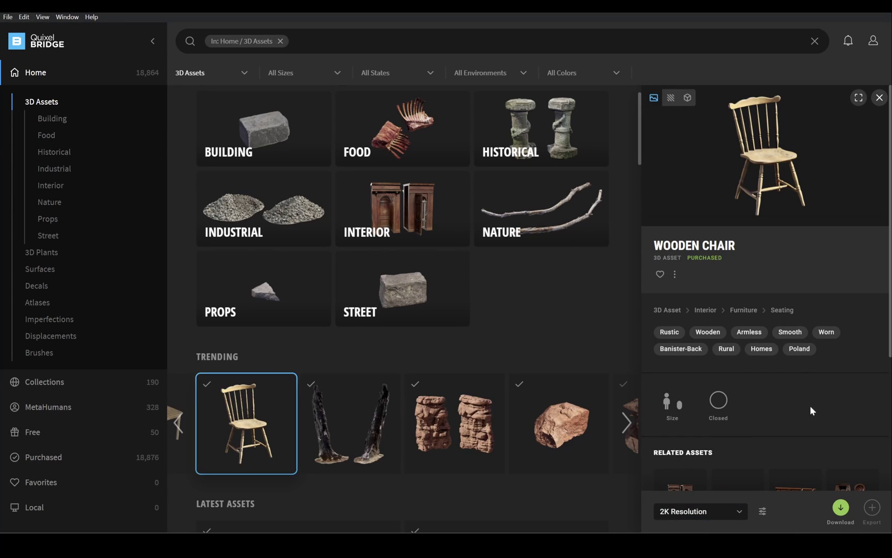
click(840, 508)
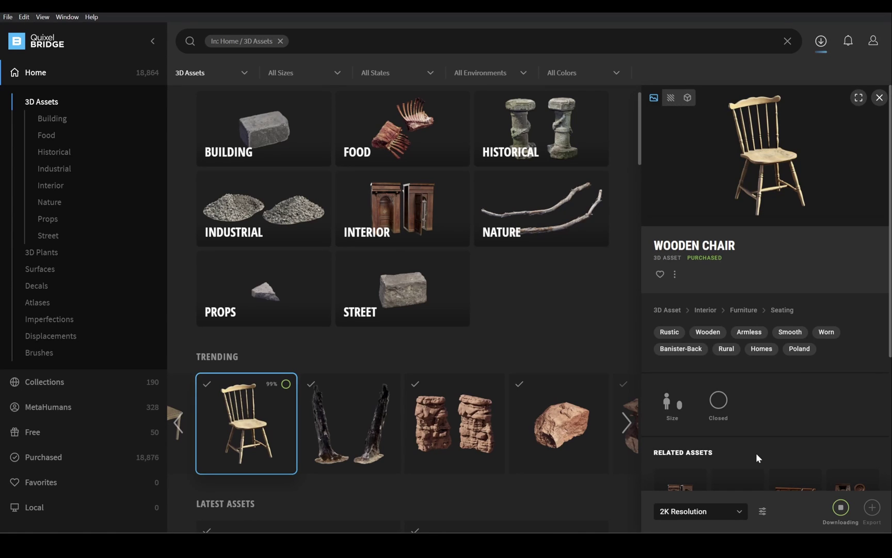
Check the Downloads panel and attempt exporting the Wooden Chair to Blender, getting a port 28888 error
click(821, 41)
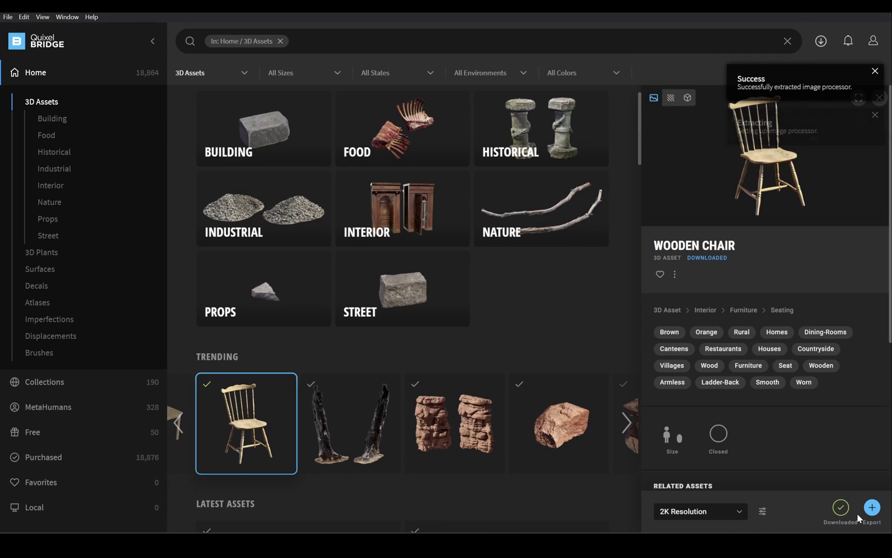
click(872, 508)
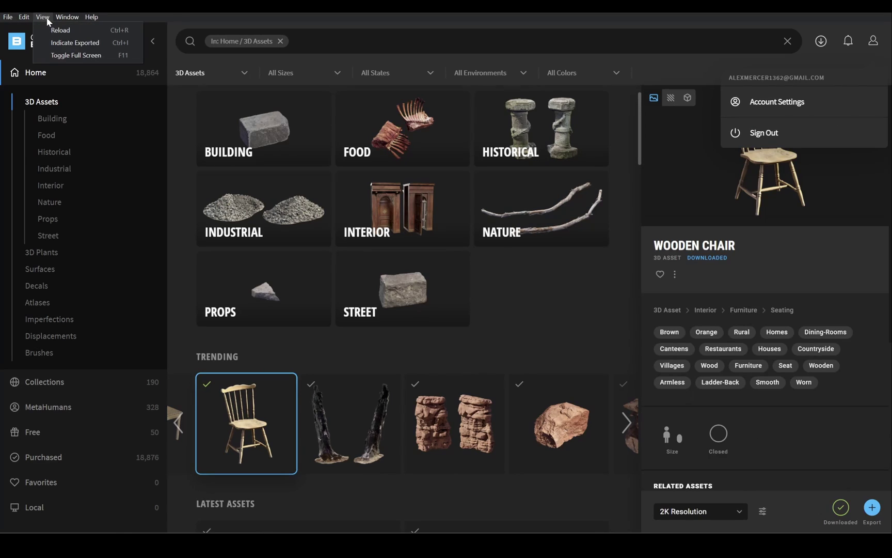
mouse_move(32, 21)
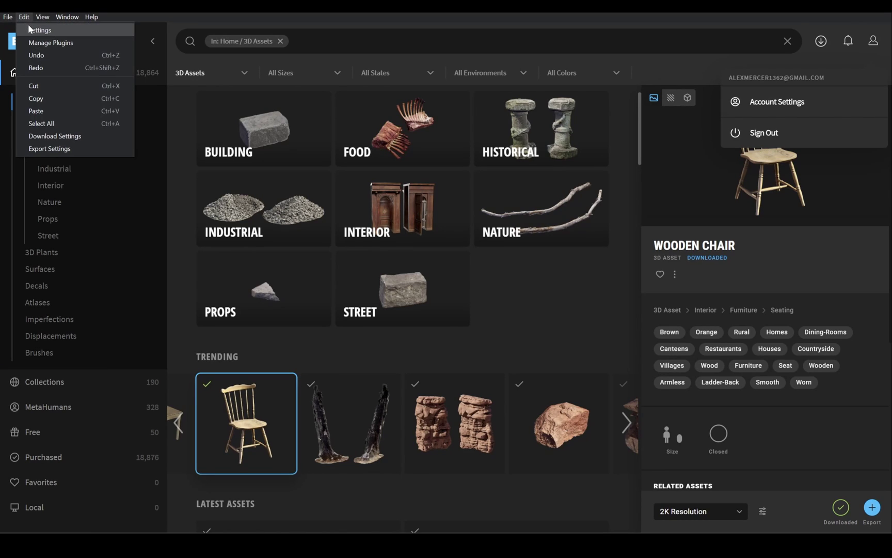
Check Bridge's API Port is 28888 in Preferences, then close the dialog
click(29, 30)
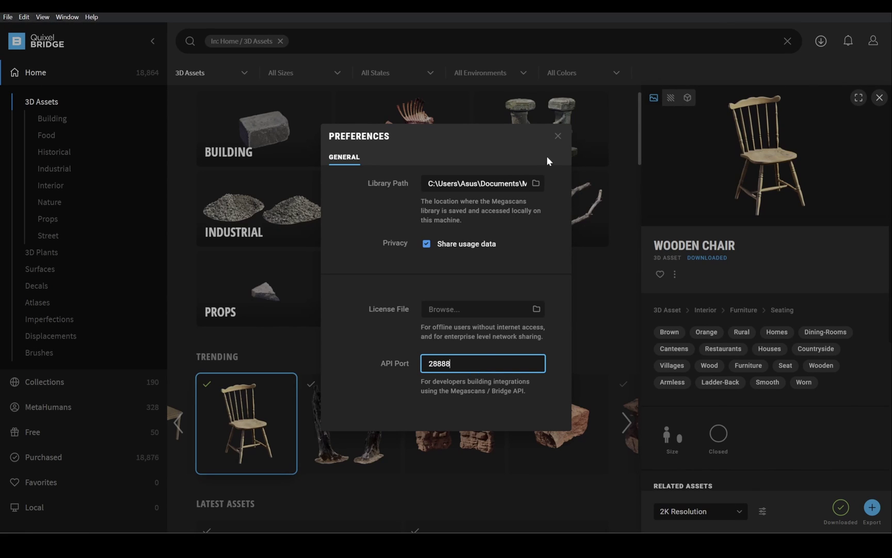
click(558, 136)
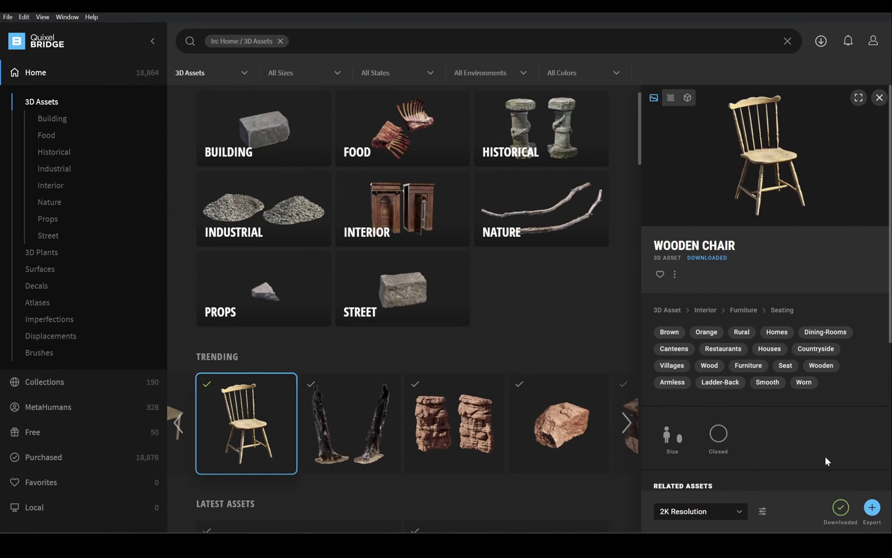
Export the Wooden Chair to Blender and open its files folder via Go to Files
click(873, 507)
click(675, 275)
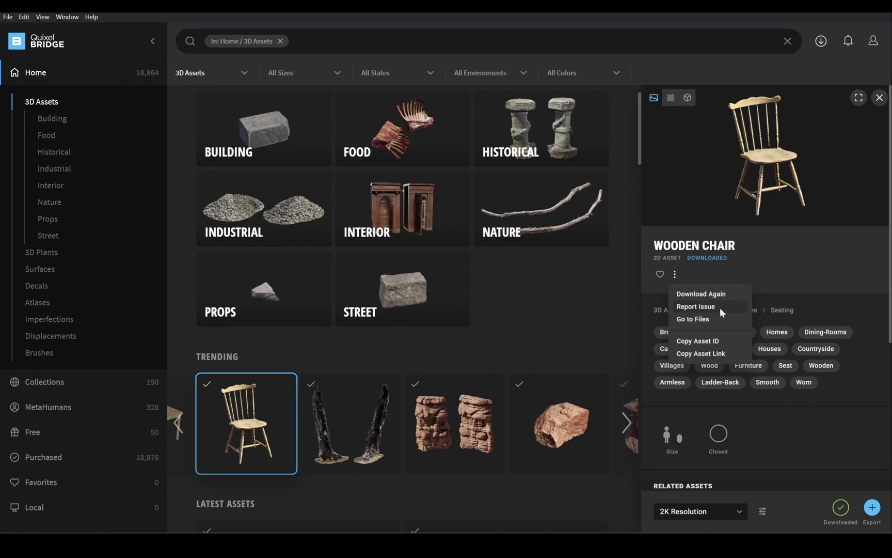
click(708, 317)
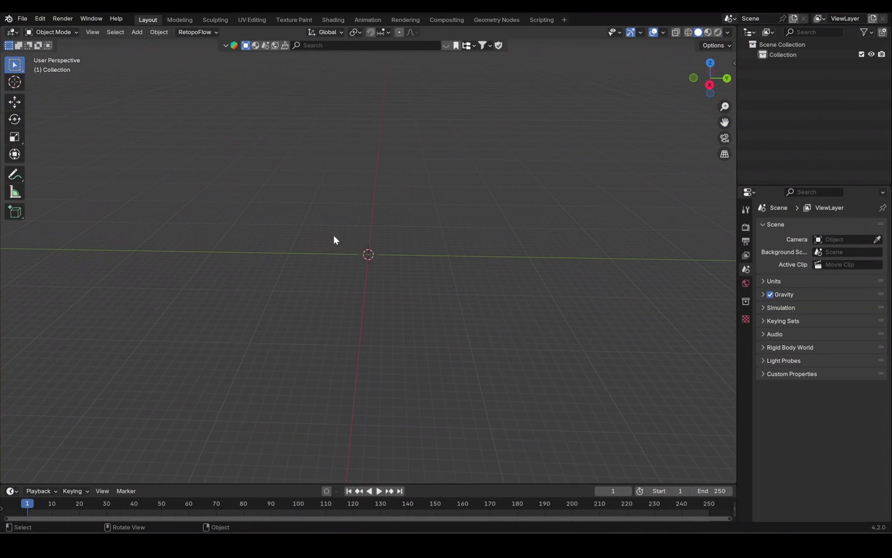
Start an FBX import and browse to Megascans Library/Downloaded/3d/Interior_Furniture_ukipagtbw
click(23, 19)
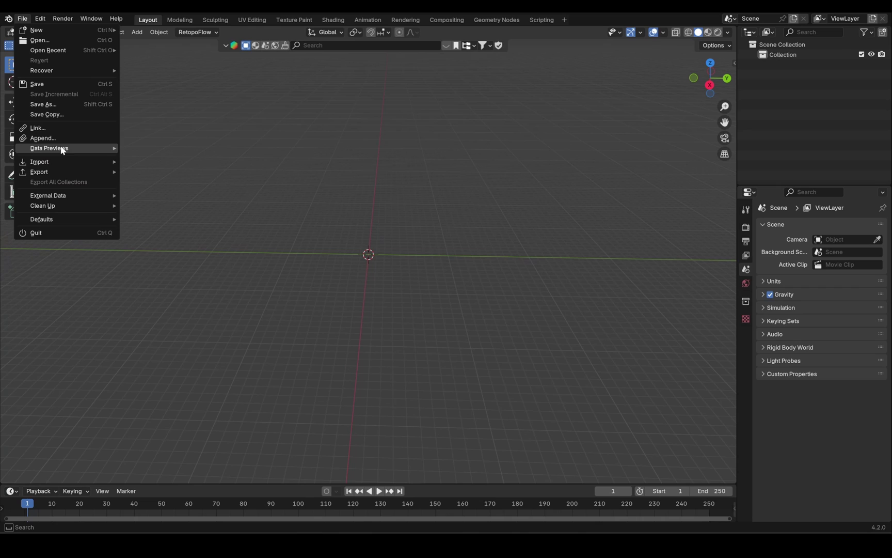
mouse_move(66, 162)
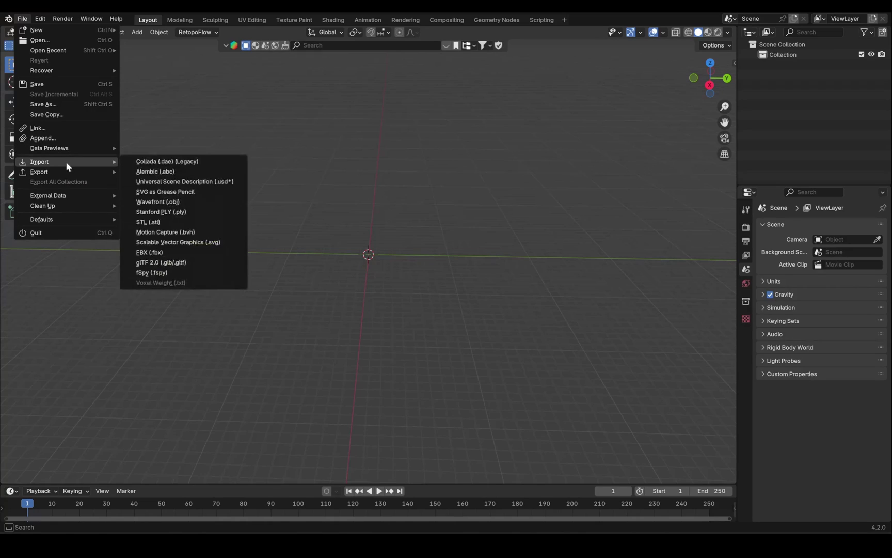
click(155, 252)
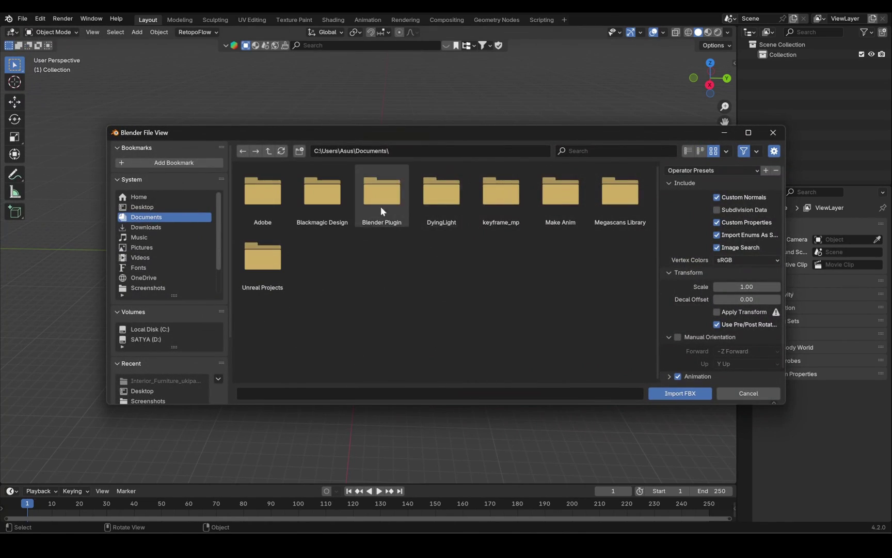
double_click(621, 190)
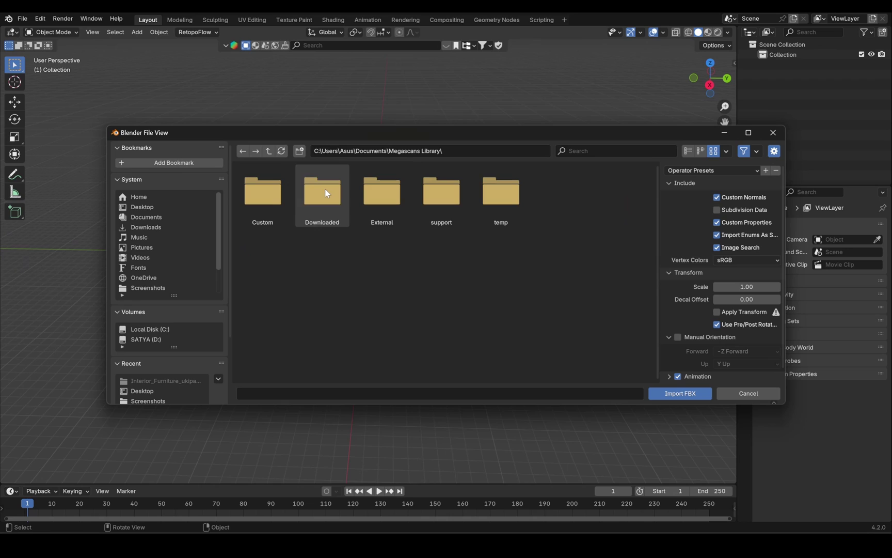
double_click(327, 193)
double_click(319, 202)
double_click(273, 206)
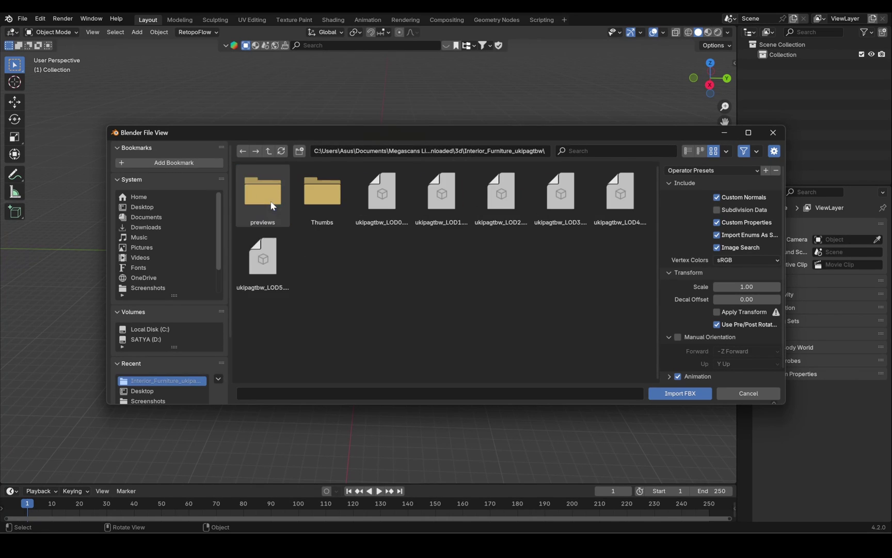
Select ukipagtbw_LOD4.fbx among the LOD files and import it
click(387, 204)
click(442, 212)
click(502, 222)
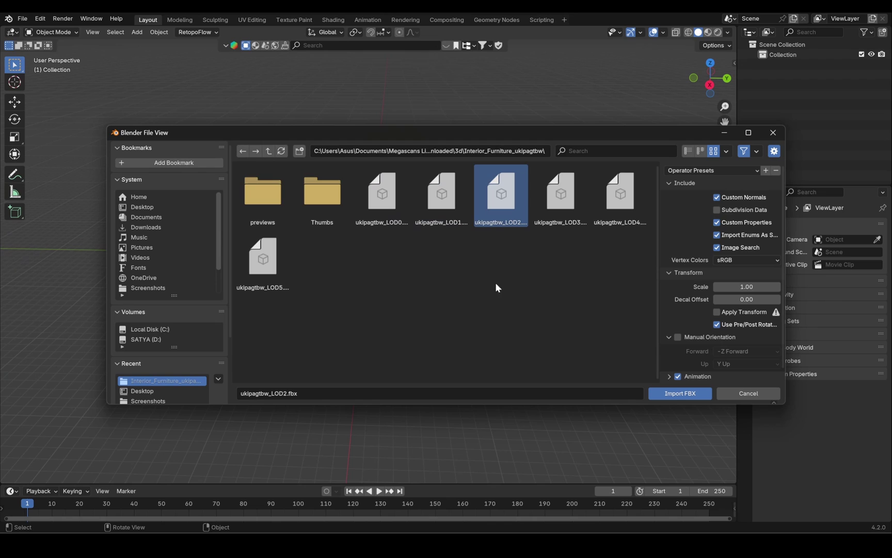
click(609, 194)
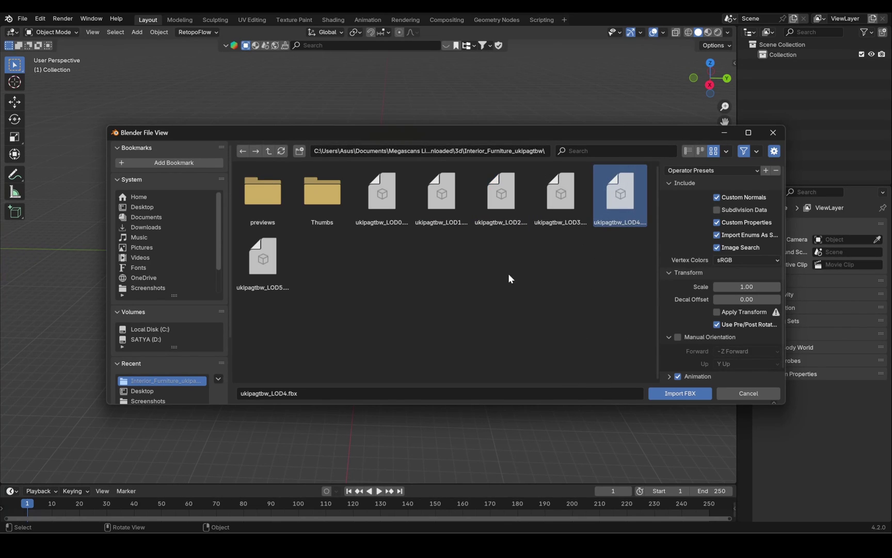
click(664, 395)
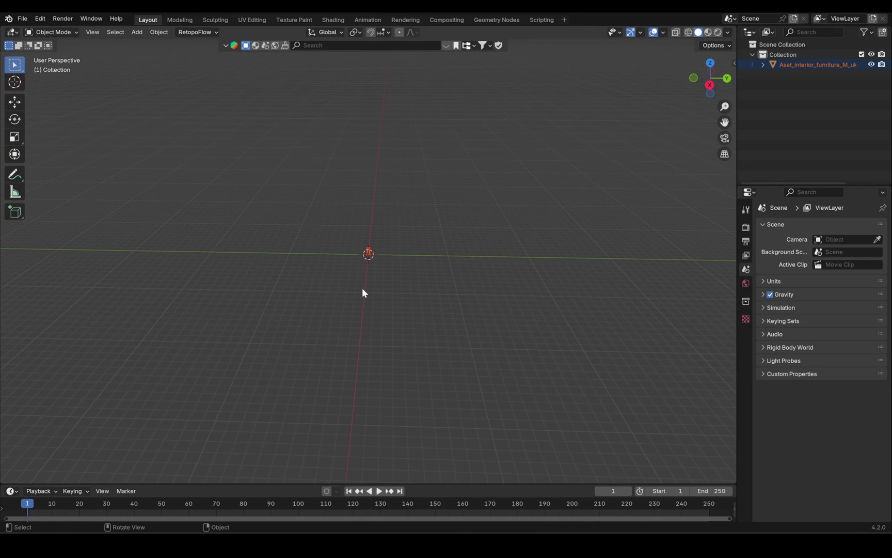
Frame the chair, then open its Material Properties and the Browse Material list
key(KP_Decimal)
middle_drag(362, 290, 455, 261)
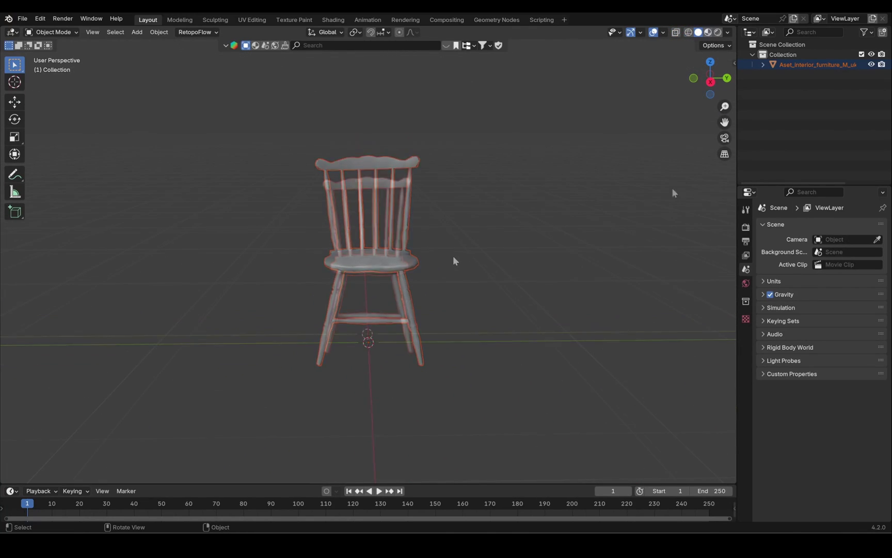
mouse_move(403, 277)
middle_down()
mouse_move(474, 259)
mouse_move(408, 273)
middle_up()
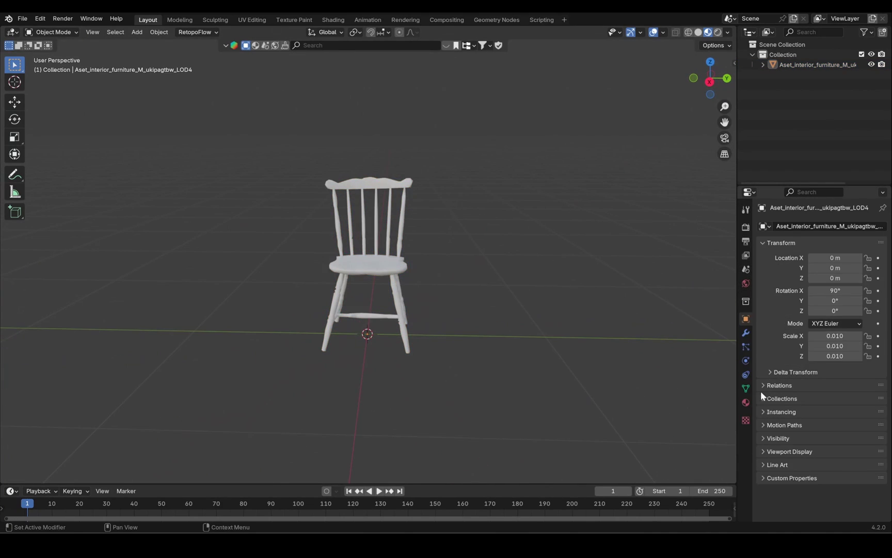
click(746, 402)
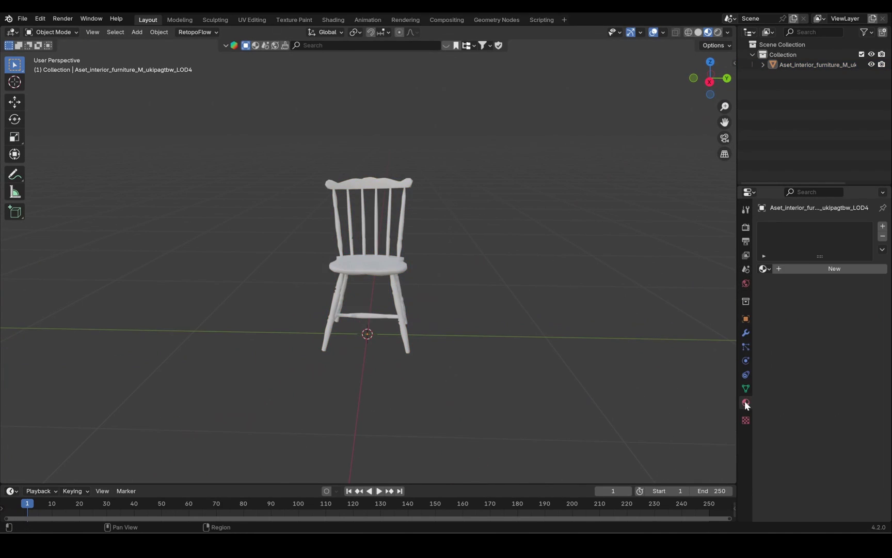
click(763, 269)
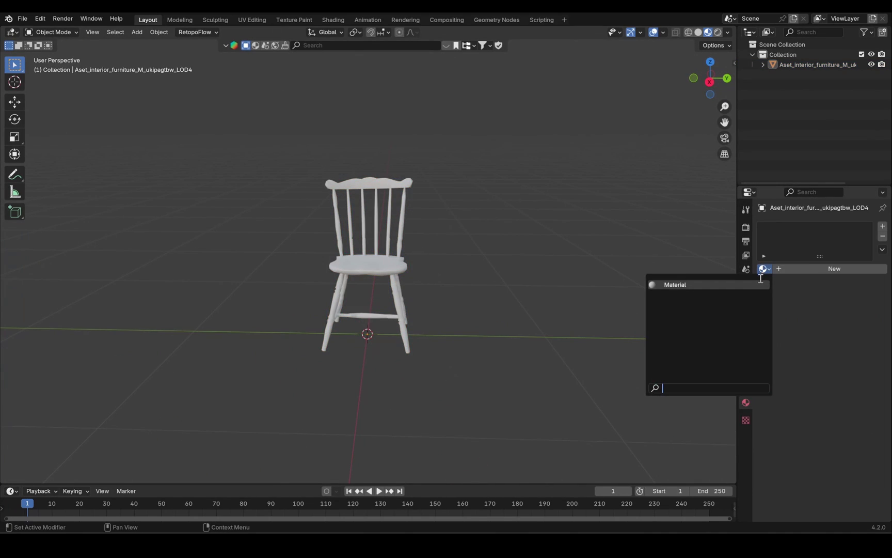
Assign the existing Material to the chair and start selecting its LOD4 albedo, normal and roughness maps
click(760, 282)
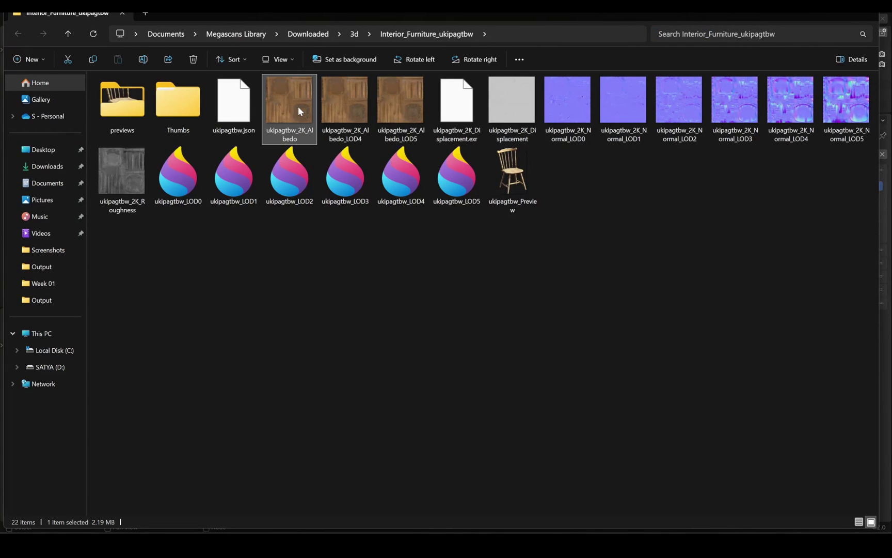
click(384, 129)
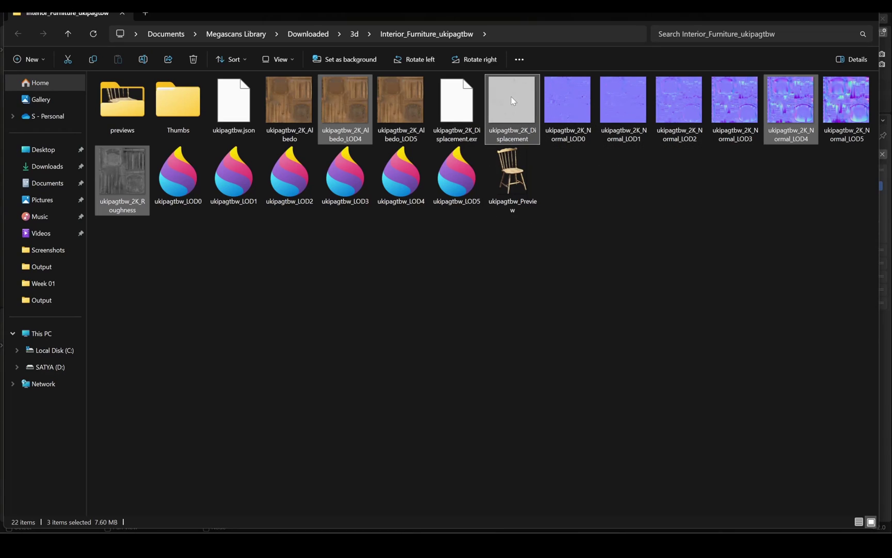
Drop the texture image nodes into the chair's shader editor and add a Displacement node
key(alt+Tab)
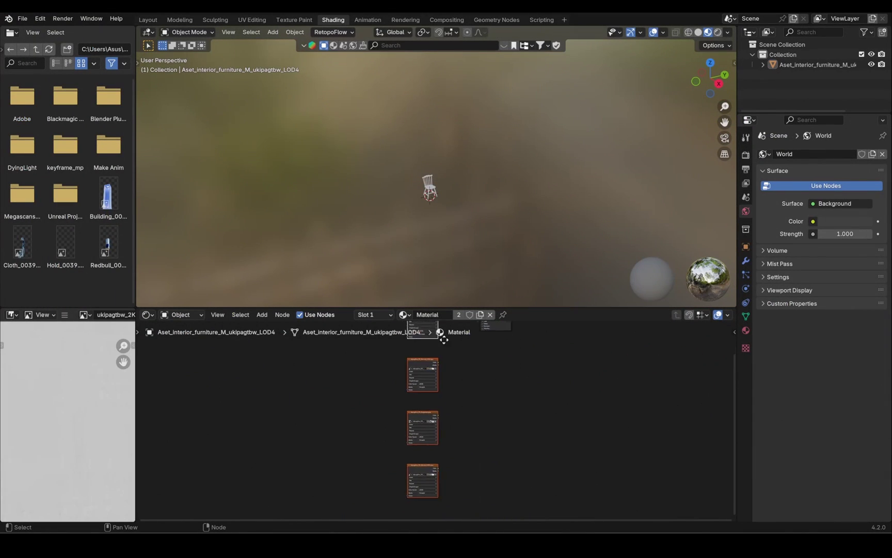
scroll(444, 340, up, 4)
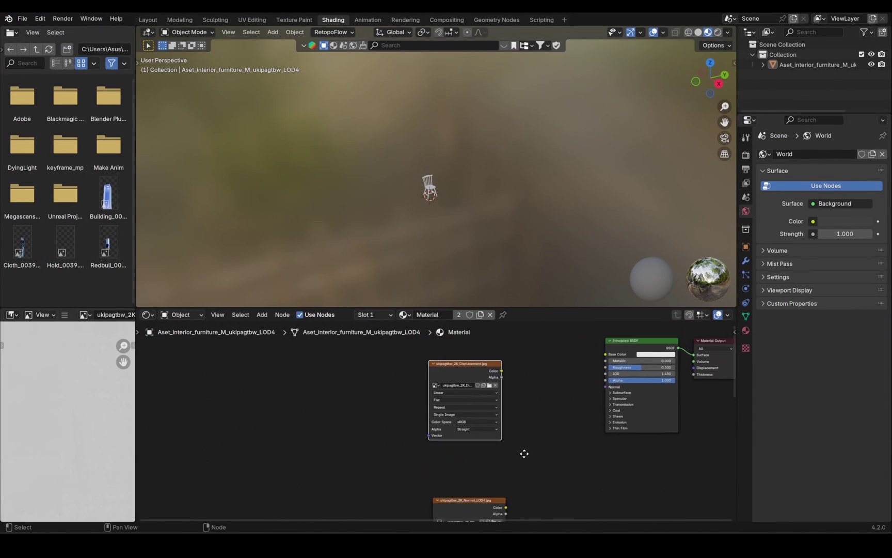
click(529, 396)
key(shift+a)
text(d)
key(Return)
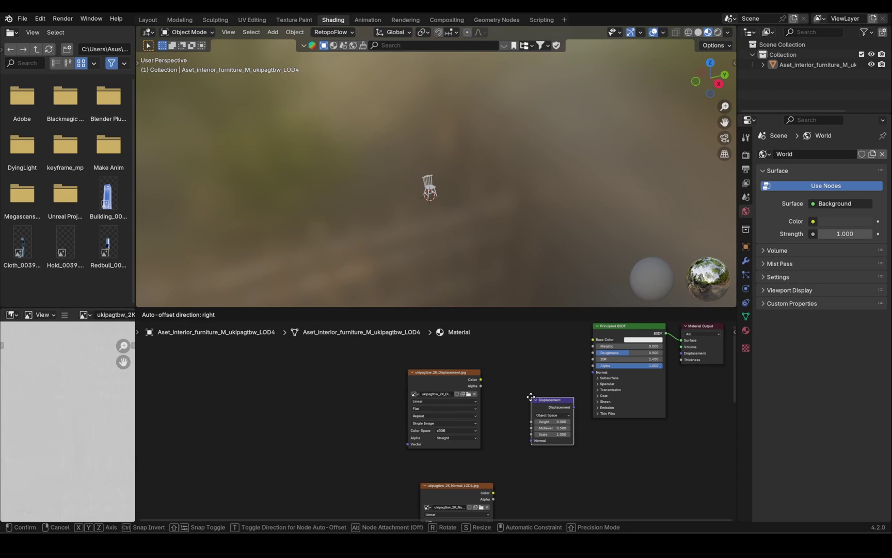
click(512, 395)
Link the displacement image through the Displacement node to the output and the normal map to the shader
scroll(514, 438, down, 2)
click(449, 474)
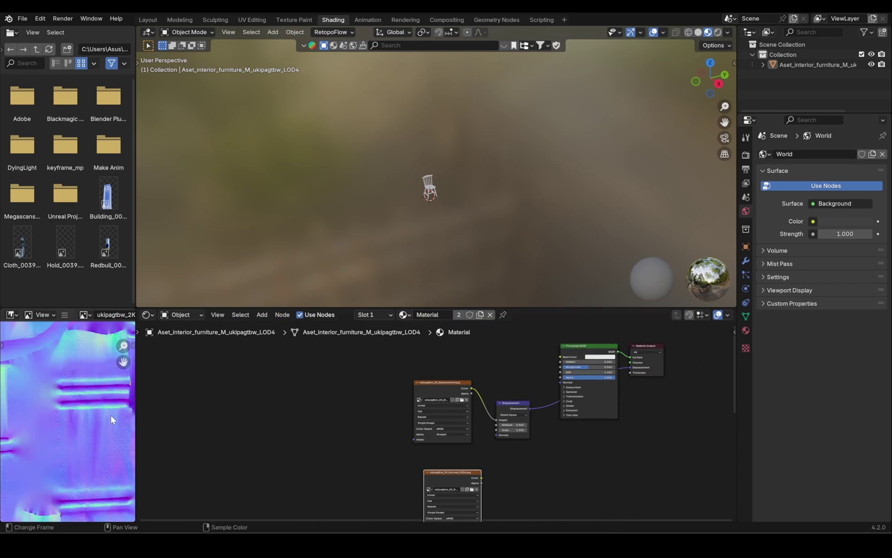
drag(449, 474, 380, 421)
drag(442, 381, 442, 456)
drag(511, 402, 532, 441)
drag(362, 400, 430, 386)
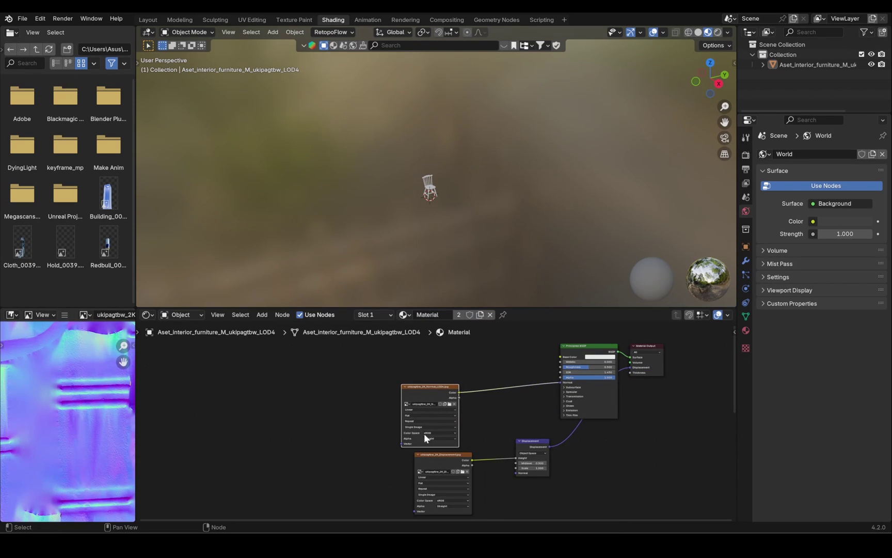
scroll(427, 438, down, 2)
drag(519, 450, 536, 418)
key(ctrl+z)
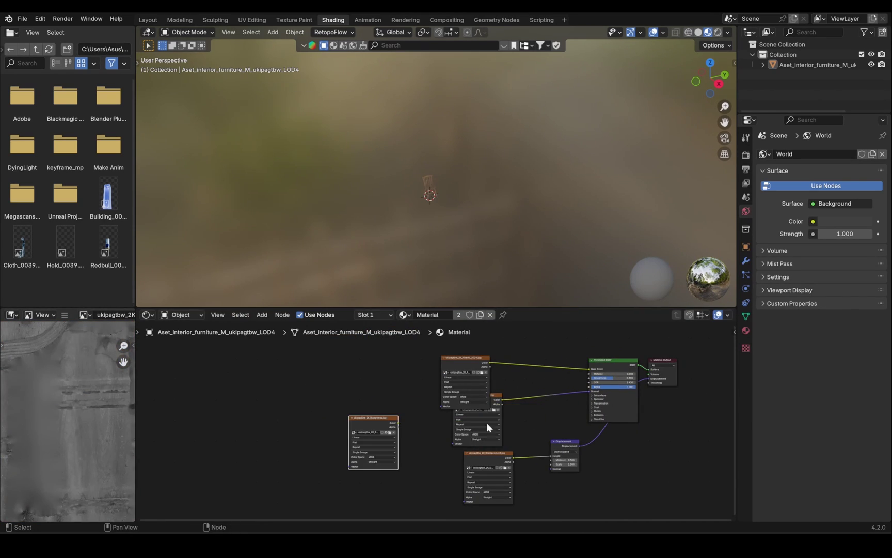
click(147, 19)
Add a Plane mesh beneath the textured chair
mouse_move(392, 258)
middle_down()
mouse_move(410, 272)
mouse_move(327, 287)
mouse_move(473, 258)
mouse_move(448, 266)
mouse_move(460, 260)
middle_up()
scroll(475, 256, down, 3)
key(shift+a)
mouse_move(458, 276)
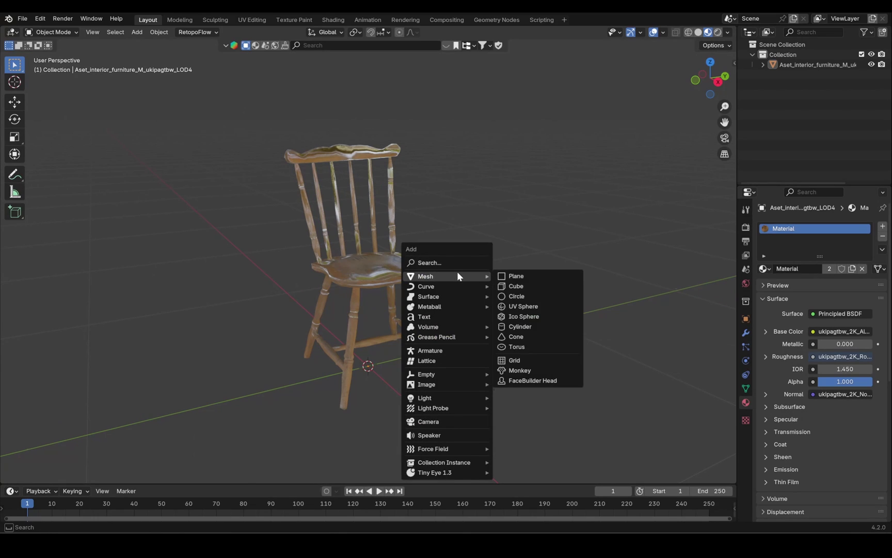
click(514, 276)
Scale the plane up into a large floor, then reselect and frame the chair
key(s)
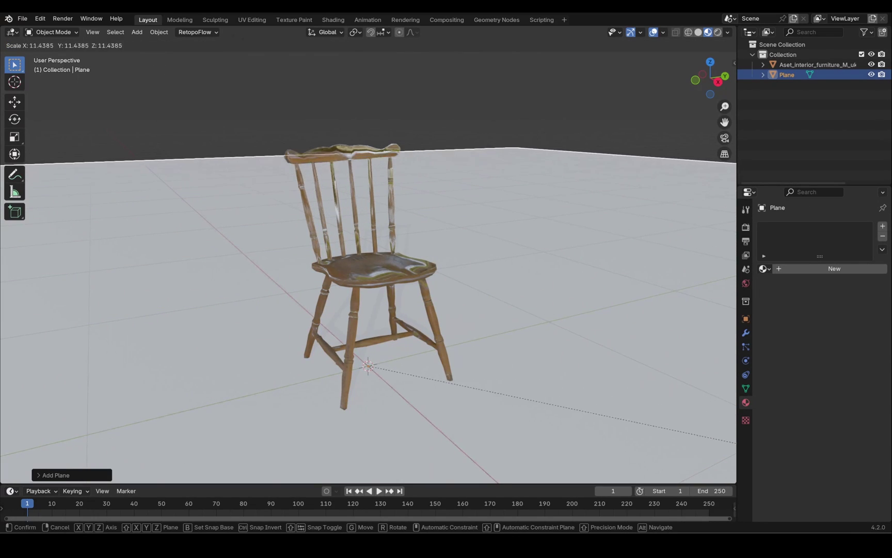
key(Return)
click(817, 64)
key(KP_Decimal)
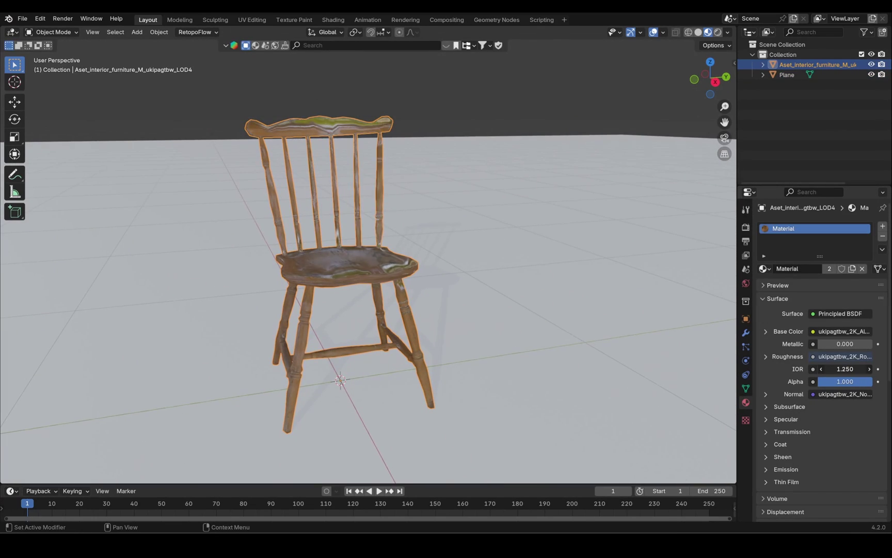